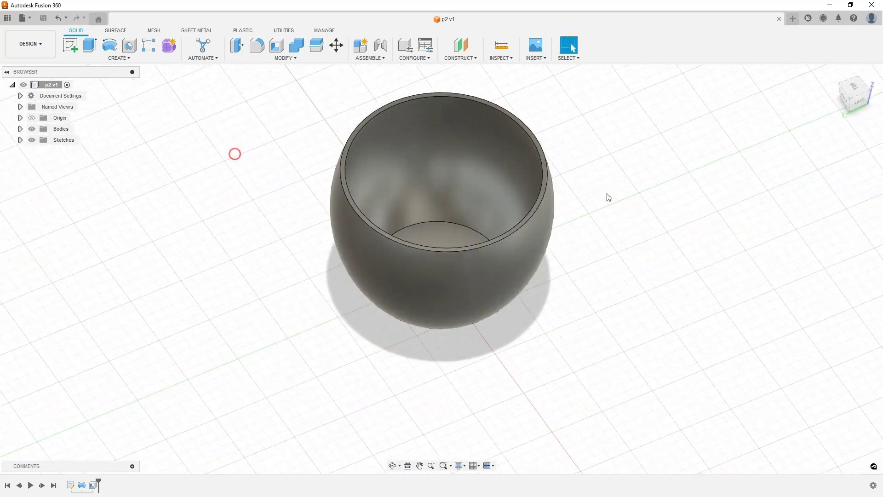
# Orbit the view to look at the bowl-shaped pot from a low side angle
pyautogui.keyDown('shift'); pyautogui.moveTo(608, 196); pyautogui.dragTo(609, 164, button='middle'); pyautogui.keyUp('shift')
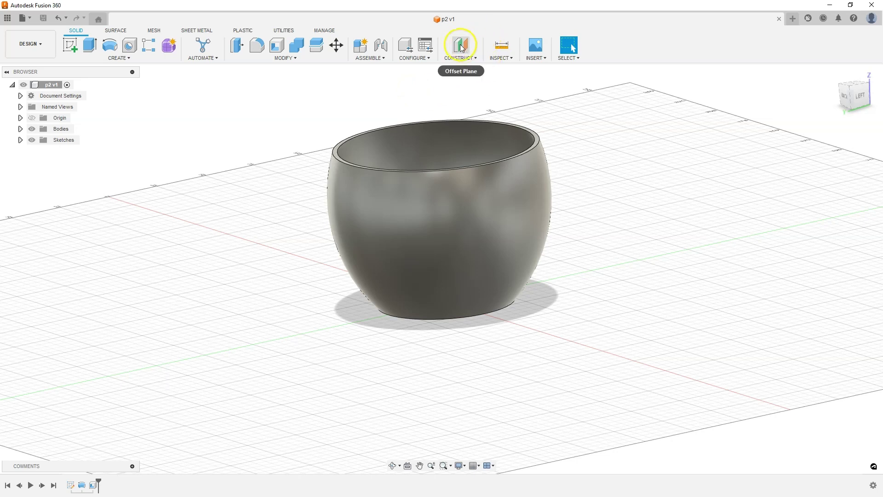
# Create an offset construction plane at -75 mm from the XZ origin plane beside the pot
pyautogui.click(466, 59)
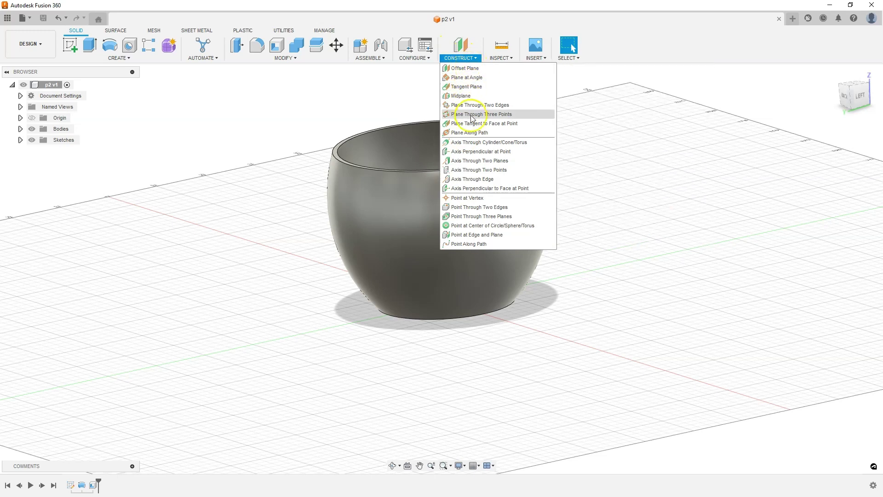
pyautogui.click(473, 70)
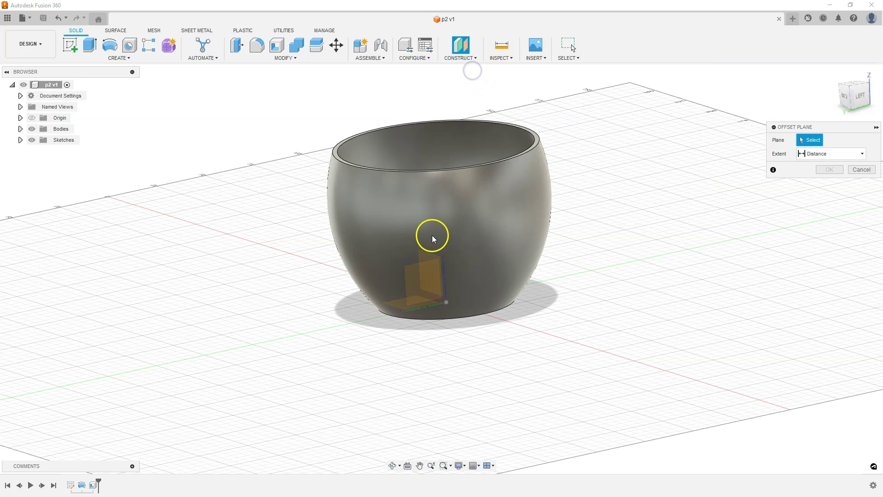
pyautogui.keyDown('shift'); pyautogui.moveTo(537, 291); pyautogui.dragTo(417, 282, button='middle'); pyautogui.keyUp('shift')
pyautogui.click(479, 269)
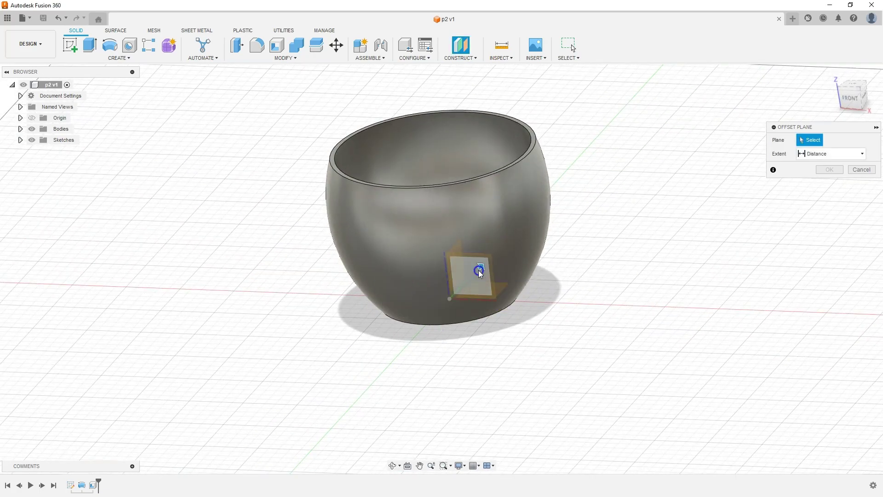
pyautogui.moveTo(481, 267); pyautogui.dragTo(417, 338)
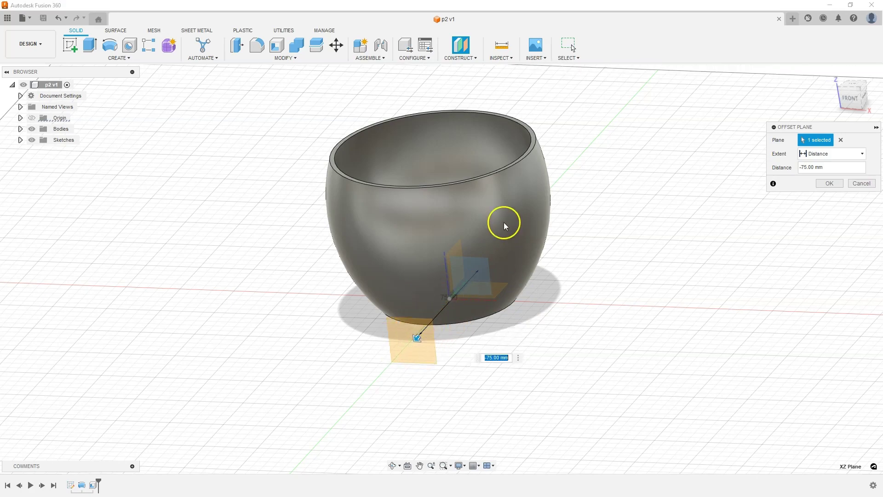
pyautogui.keyDown('shift'); pyautogui.moveTo(515, 336); pyautogui.dragTo(525, 370, button='middle'); pyautogui.keyUp('shift')
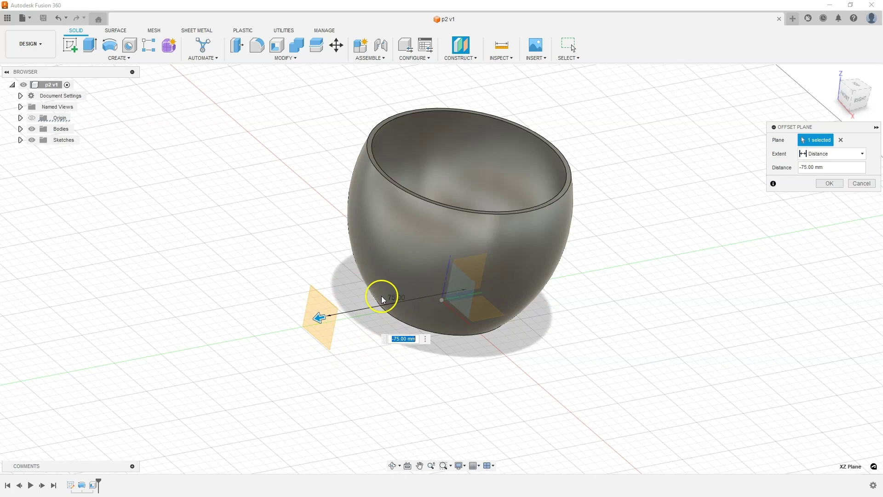
pyautogui.moveTo(562, 329)
pyautogui.keyDown('shift'); pyautogui.mouseDown(button='middle')
pyautogui.moveTo(532, 306)
pyautogui.moveTo(562, 330)
pyautogui.mouseUp(button='middle'); pyautogui.keyUp('shift')
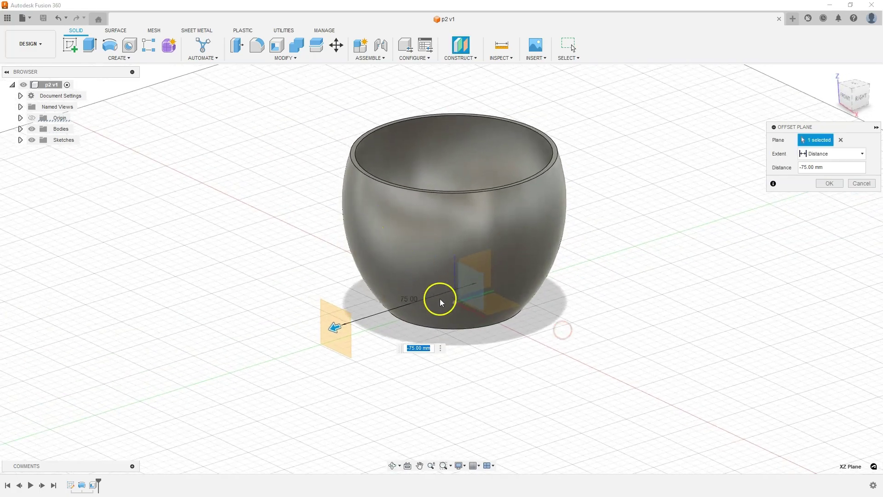
pyautogui.click(829, 183)
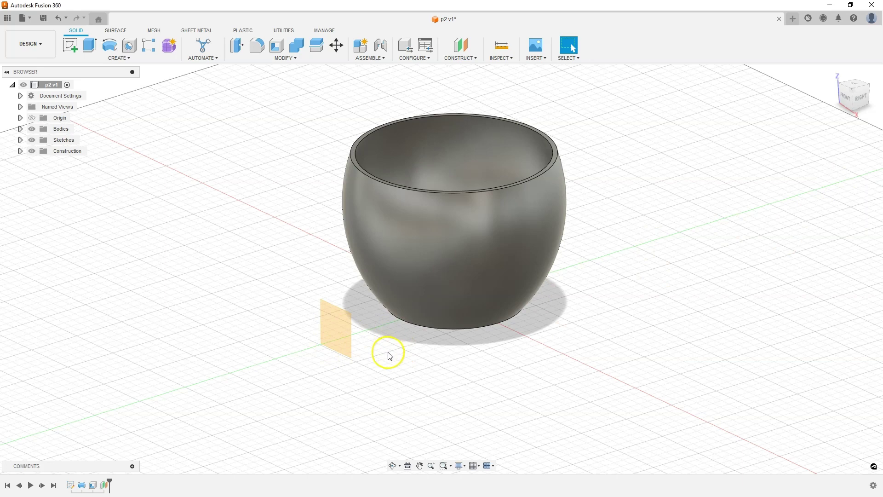
# Sketch on Plane1 a text box reading 'Fusion 360' across the pot's front
pyautogui.click(340, 331)
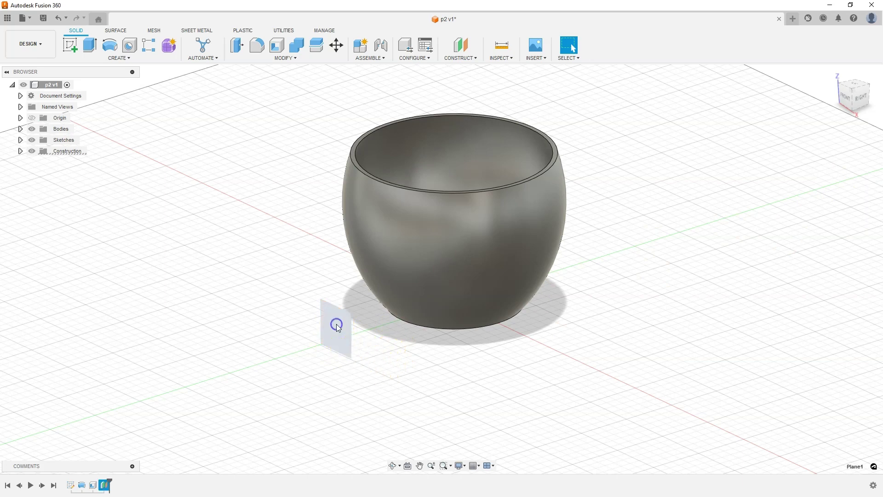
pyautogui.click(70, 48)
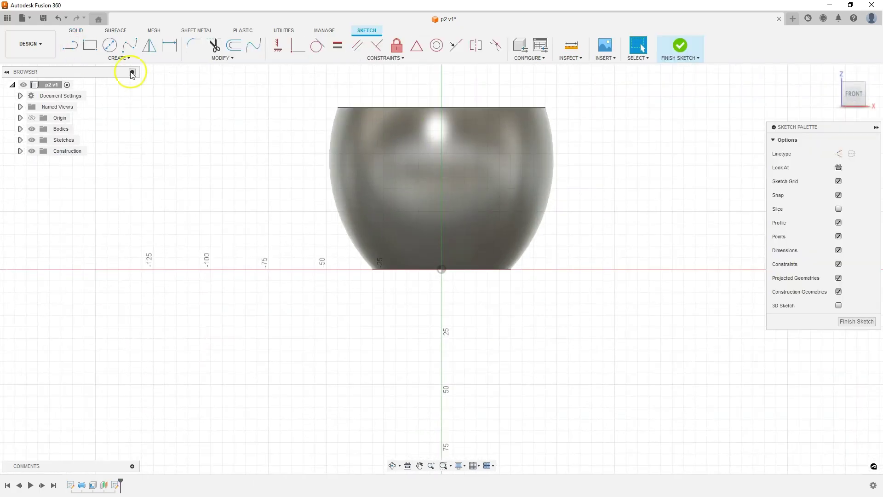
pyautogui.click(130, 58)
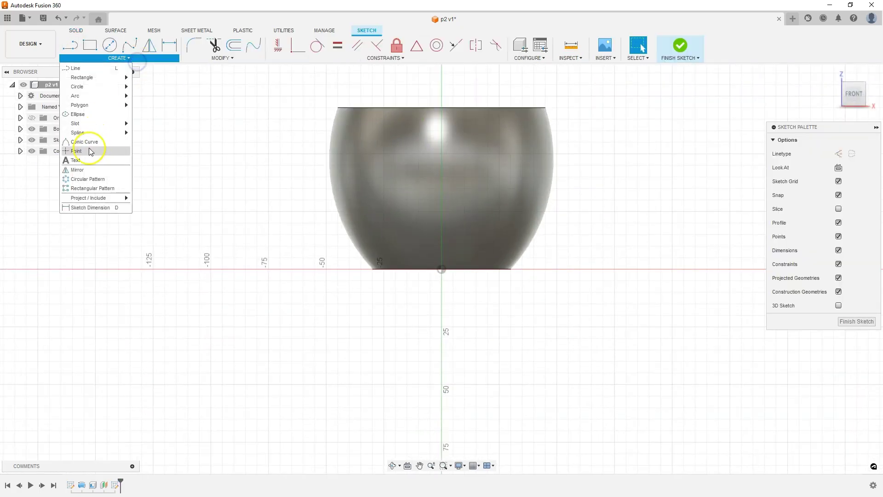
pyautogui.click(82, 160)
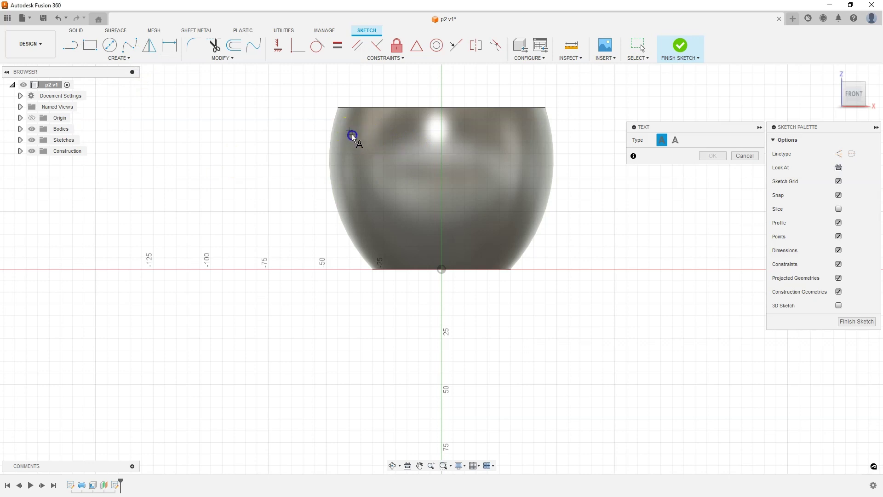
pyautogui.moveTo(351, 134); pyautogui.dragTo(533, 224)
pyautogui.click(723, 154)
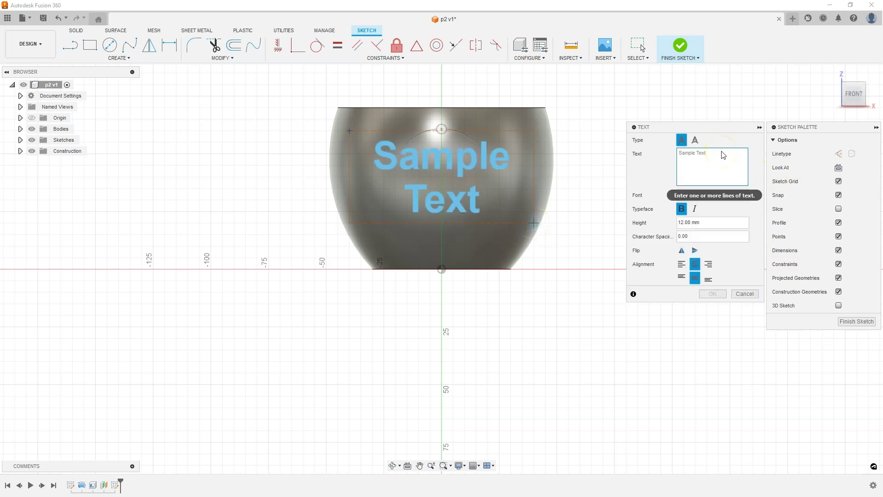
pyautogui.write('Fusio')
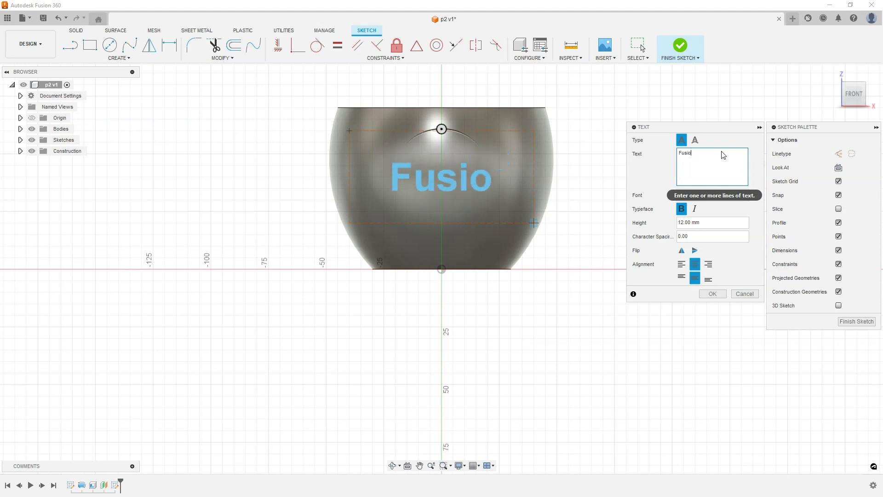
pyautogui.write('n 360')
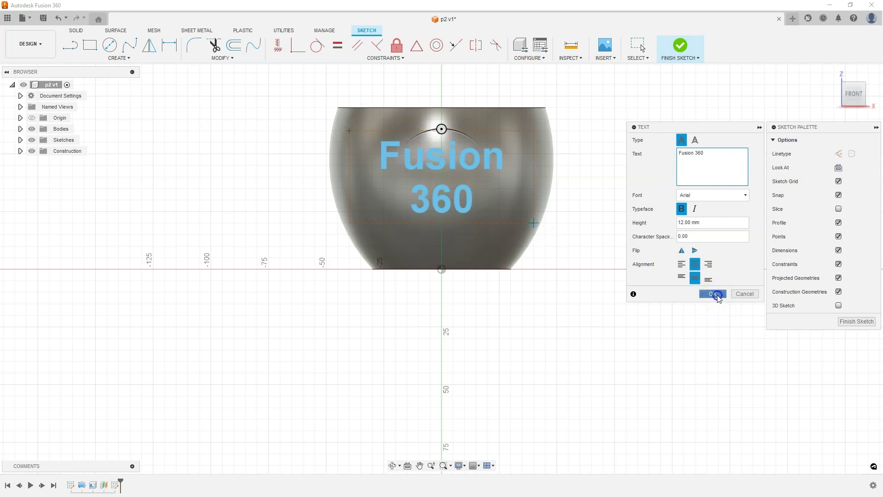
pyautogui.click(715, 294)
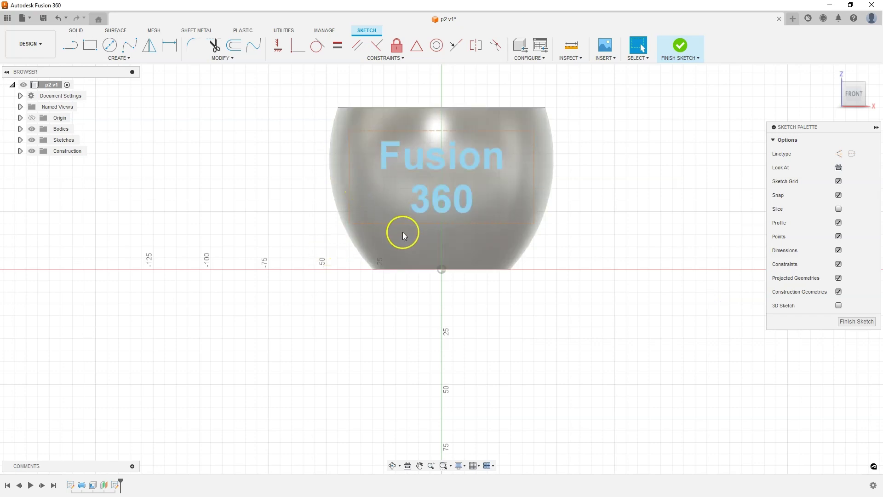
pyautogui.click(849, 323)
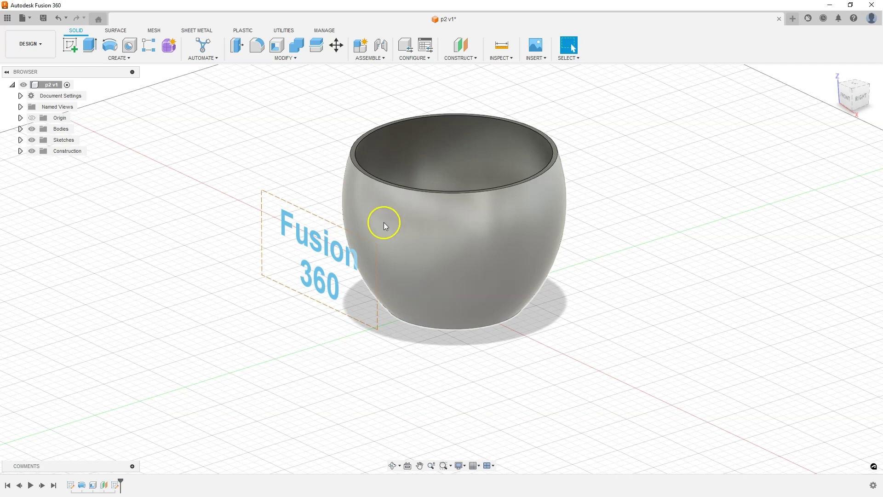
pyautogui.click(90, 51)
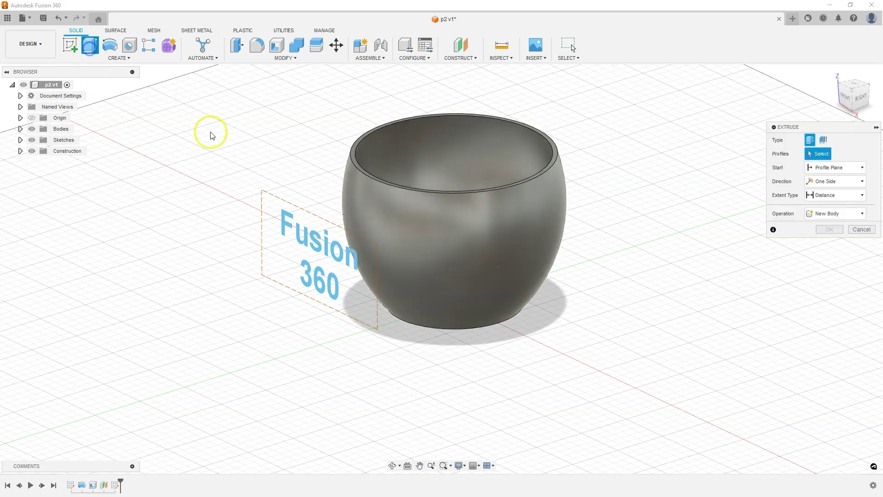
pyautogui.click(334, 259)
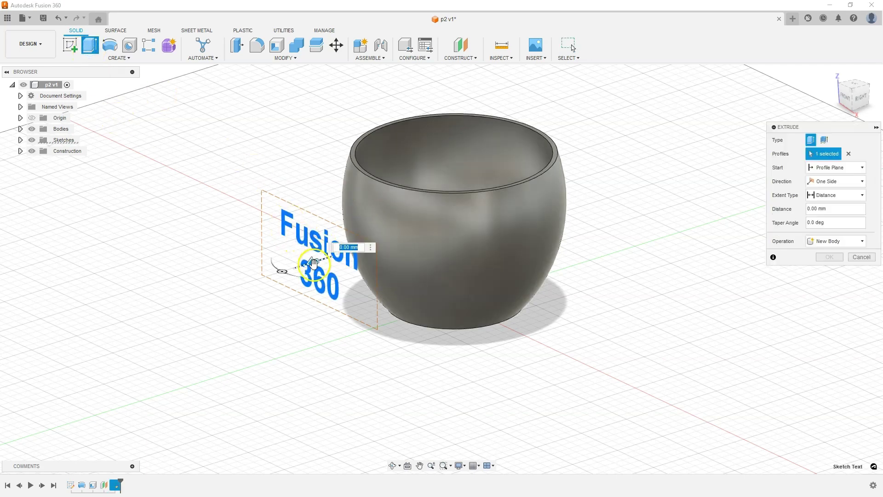
pyautogui.moveTo(313, 262); pyautogui.dragTo(306, 266)
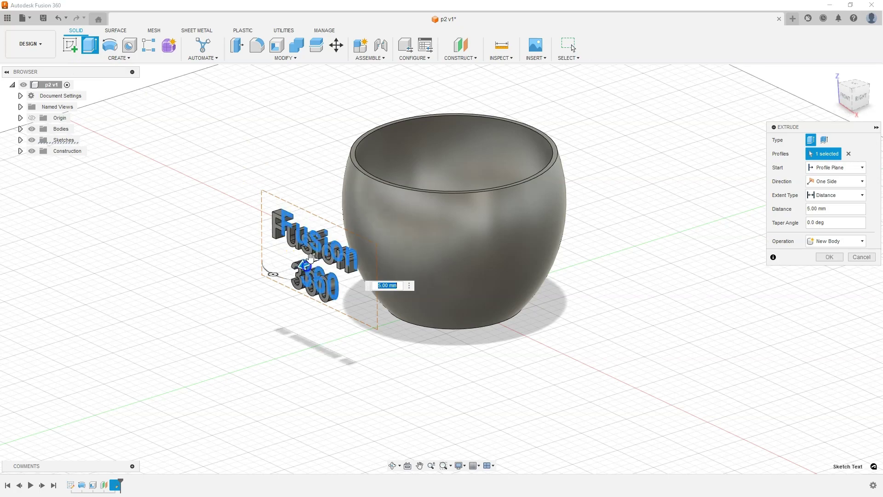
pyautogui.click(393, 287)
pyautogui.keyDown('shift'); pyautogui.moveTo(396, 295); pyautogui.dragTo(258, 262, button='middle'); pyautogui.keyUp('shift')
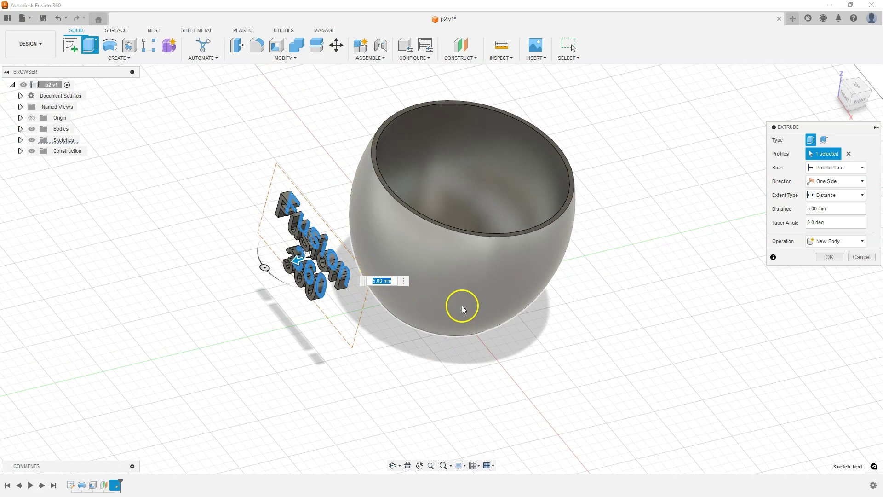
pyautogui.keyDown('shift'); pyautogui.moveTo(462, 305); pyautogui.dragTo(412, 258, button='middle'); pyautogui.keyUp('shift')
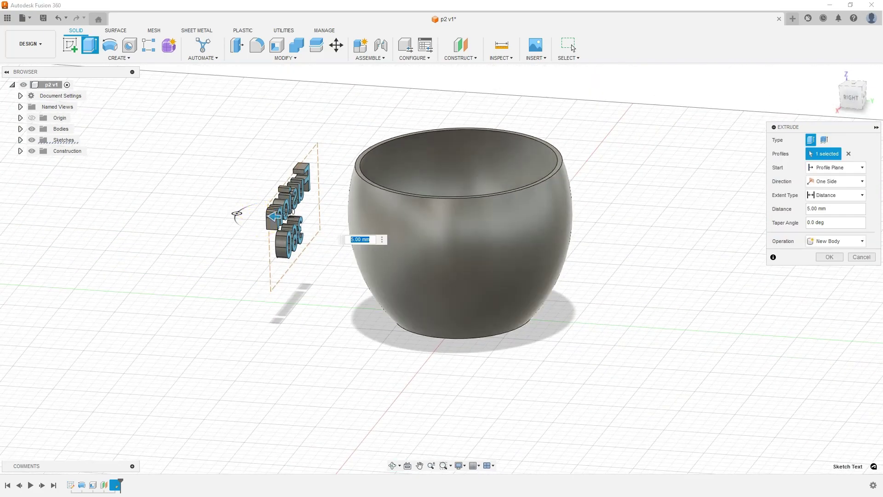
pyautogui.click(858, 257)
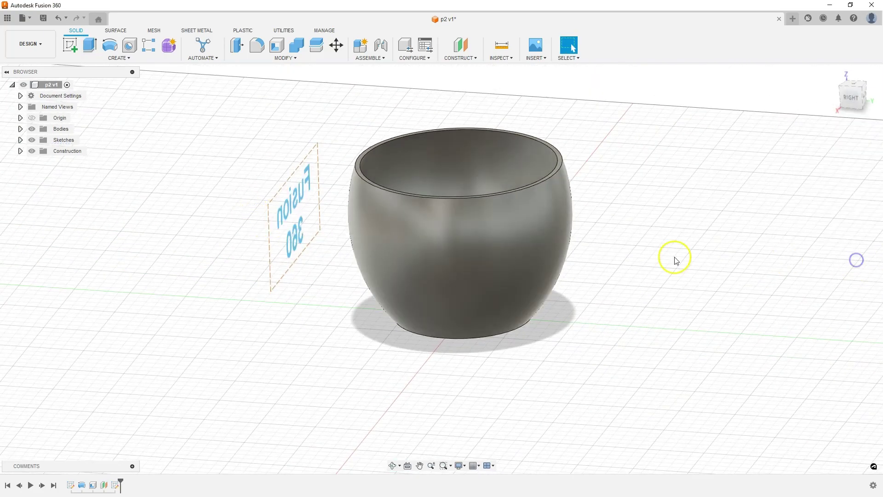
pyautogui.keyDown('shift'); pyautogui.moveTo(363, 309); pyautogui.dragTo(362, 248, button='middle'); pyautogui.keyUp('shift')
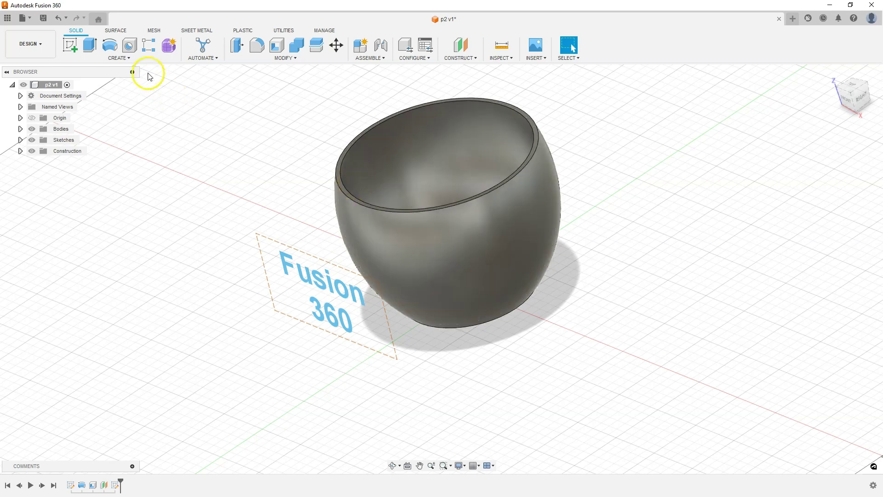
# Start an Emboss using the 'Fusion 360' text profile on the pot's curved outer wall
pyautogui.click(132, 58)
pyautogui.click(133, 60)
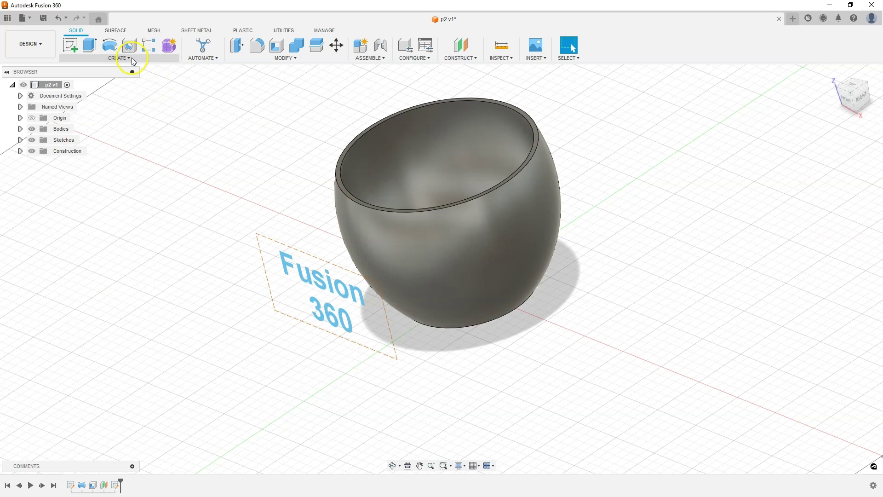
pyautogui.click(131, 60)
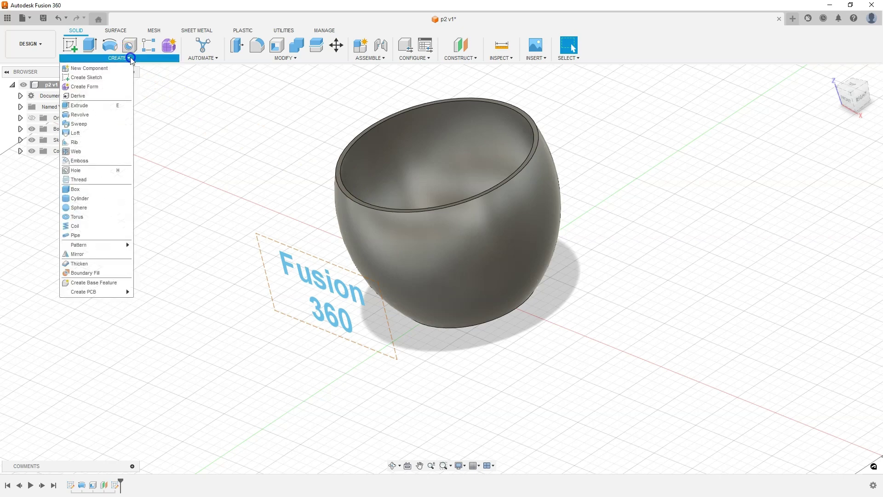
pyautogui.click(79, 160)
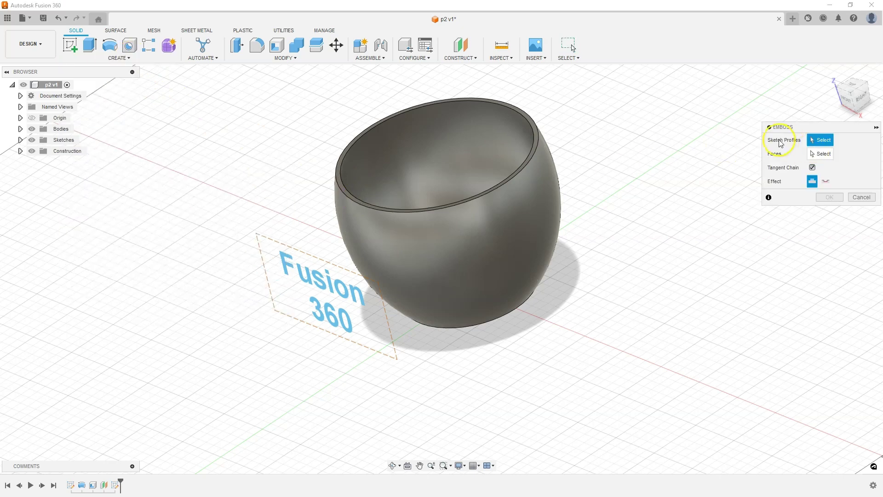
pyautogui.click(320, 278)
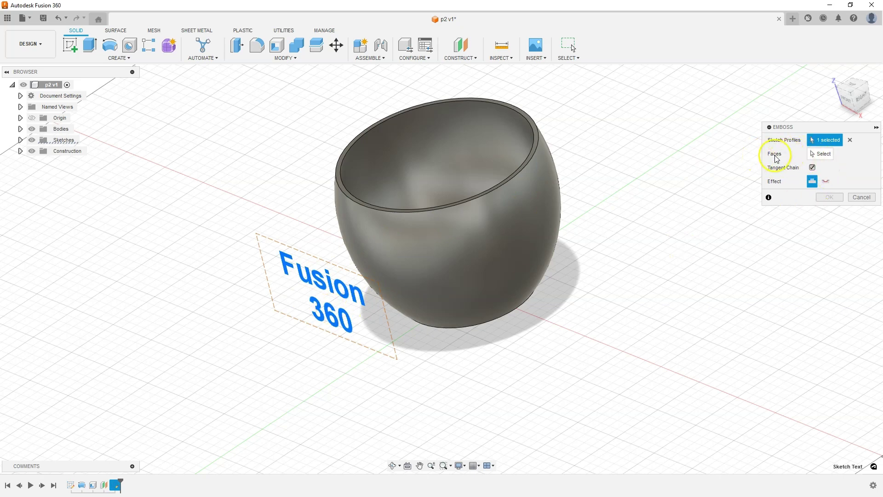
pyautogui.click(821, 153)
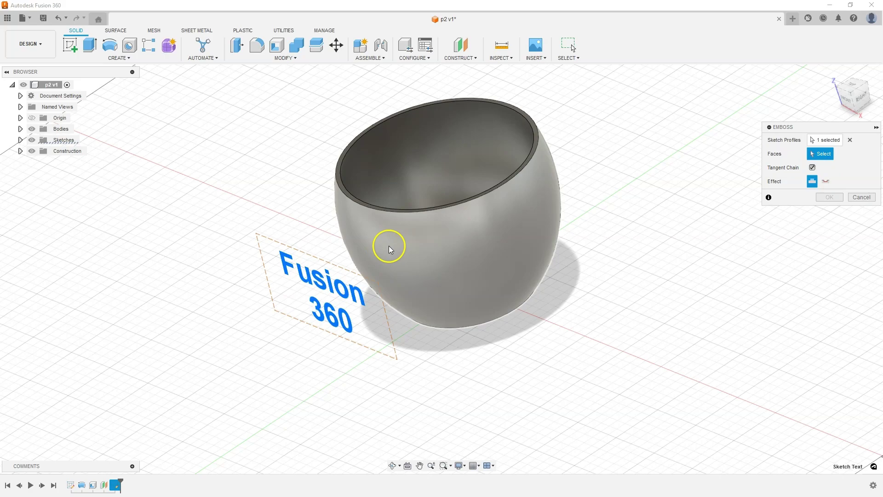
pyautogui.click(409, 258)
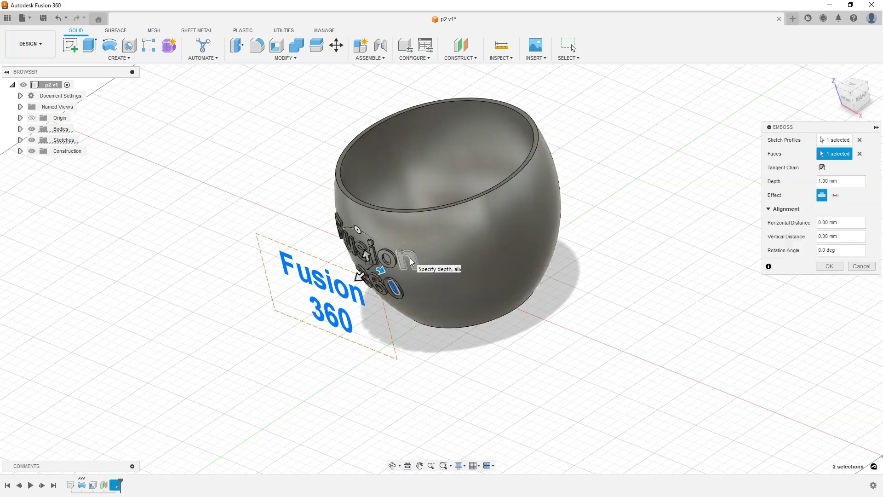
pyautogui.keyDown('shift'); pyautogui.moveTo(473, 325); pyautogui.dragTo(560, 319, button='middle'); pyautogui.keyUp('shift')
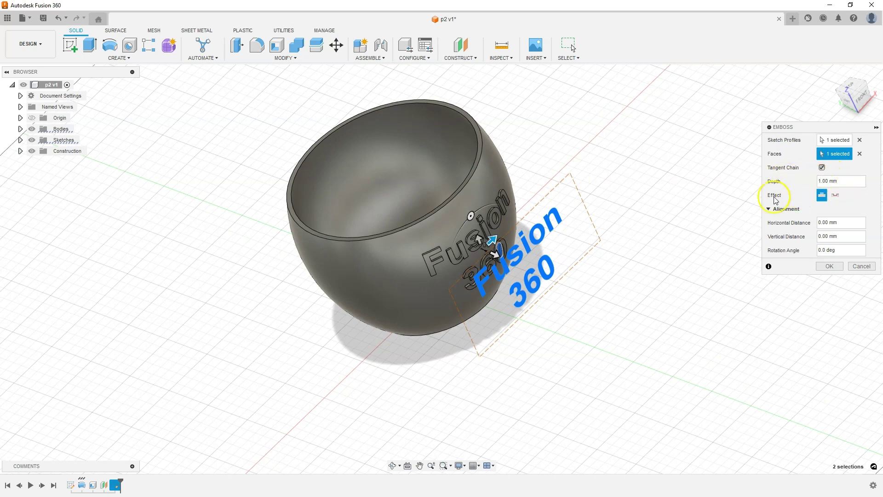
# Make the emboss raised lettering 1.00 mm high and apply it to the pot
pyautogui.keyDown('shift'); pyautogui.moveTo(556, 152); pyautogui.dragTo(588, 138, button='middle'); pyautogui.keyUp('shift')
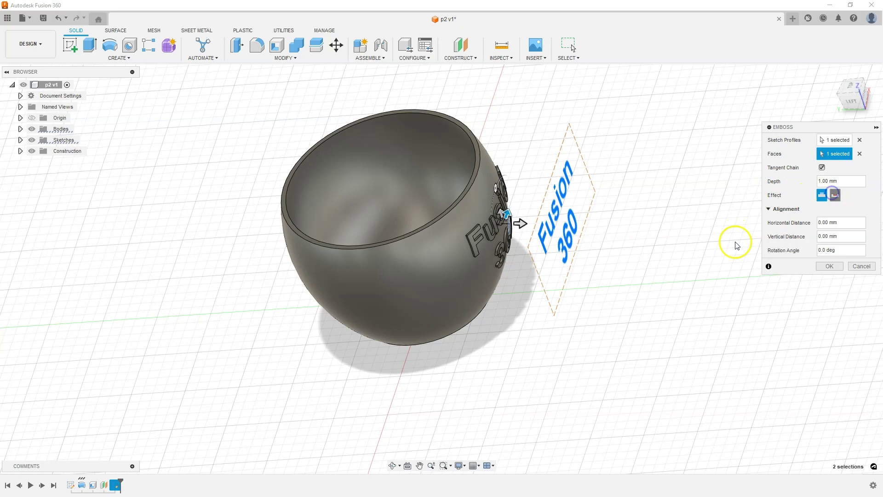
pyautogui.keyDown('shift'); pyautogui.moveTo(483, 205); pyautogui.dragTo(754, 212, button='middle'); pyautogui.keyUp('shift')
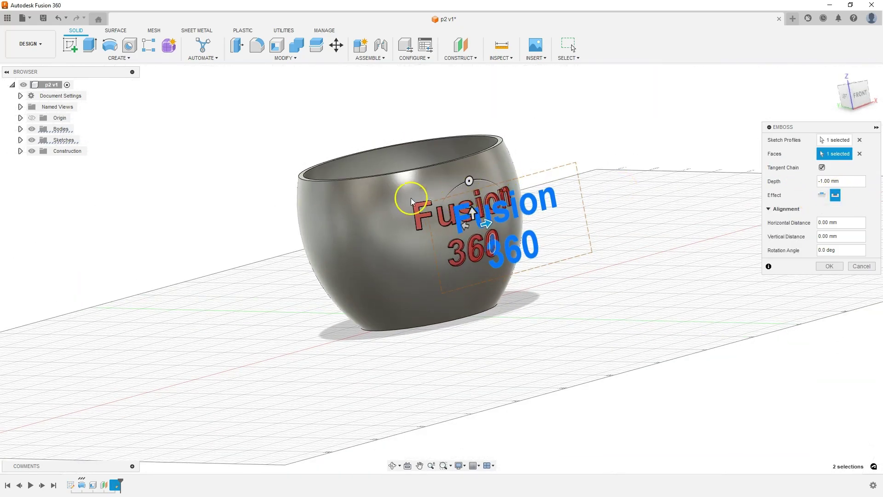
pyautogui.keyDown('shift'); pyautogui.moveTo(412, 201); pyautogui.dragTo(804, 230, button='middle'); pyautogui.keyUp('shift')
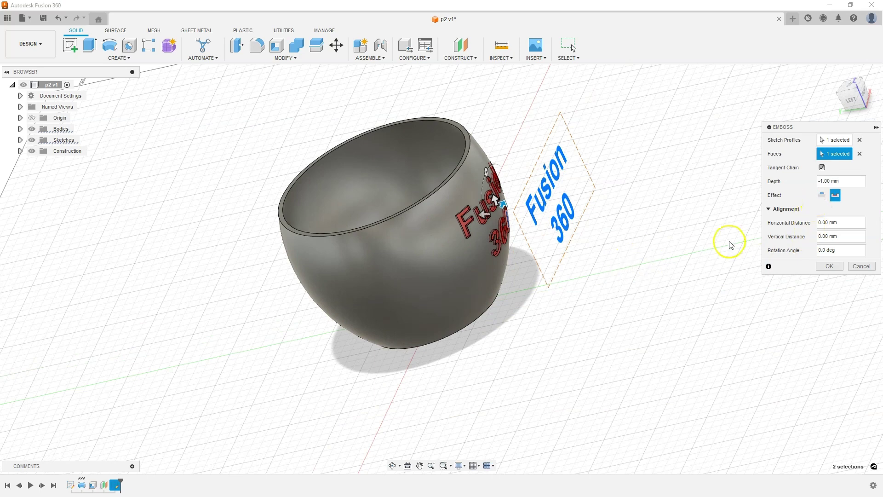
pyautogui.click(822, 196)
pyautogui.click(829, 266)
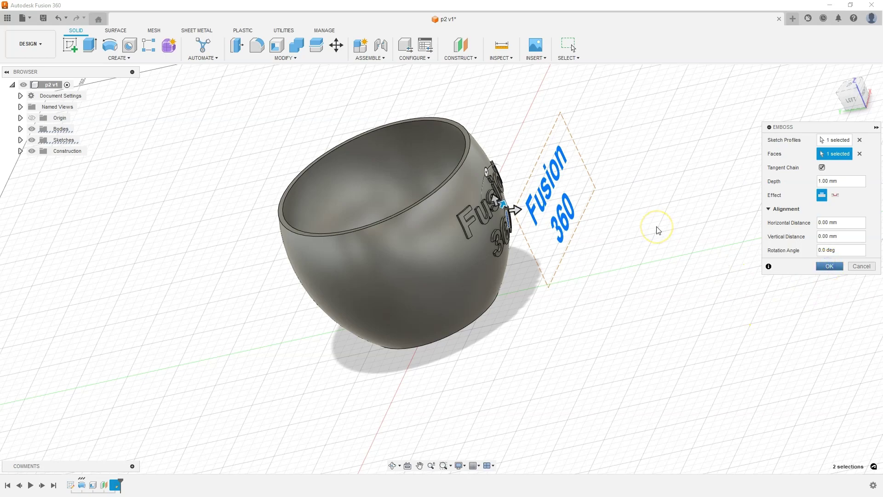
pyautogui.keyDown('shift'); pyautogui.moveTo(566, 311); pyautogui.dragTo(335, 242, button='middle'); pyautogui.keyUp('shift')
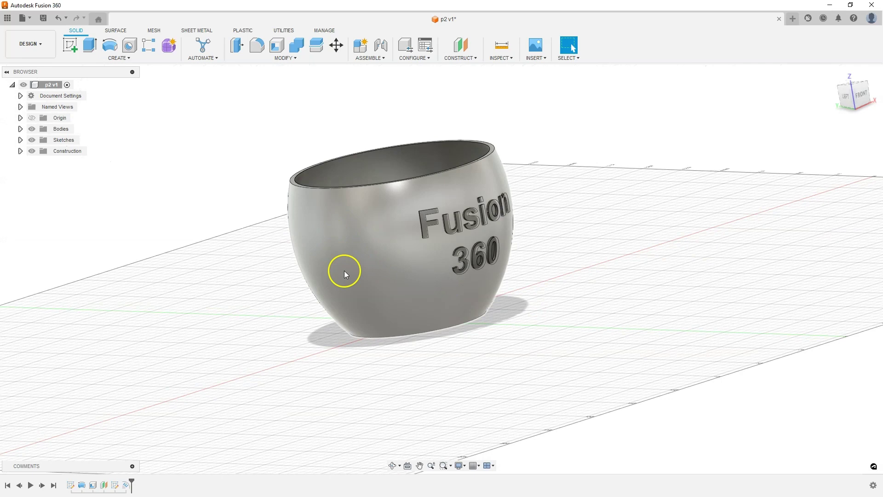